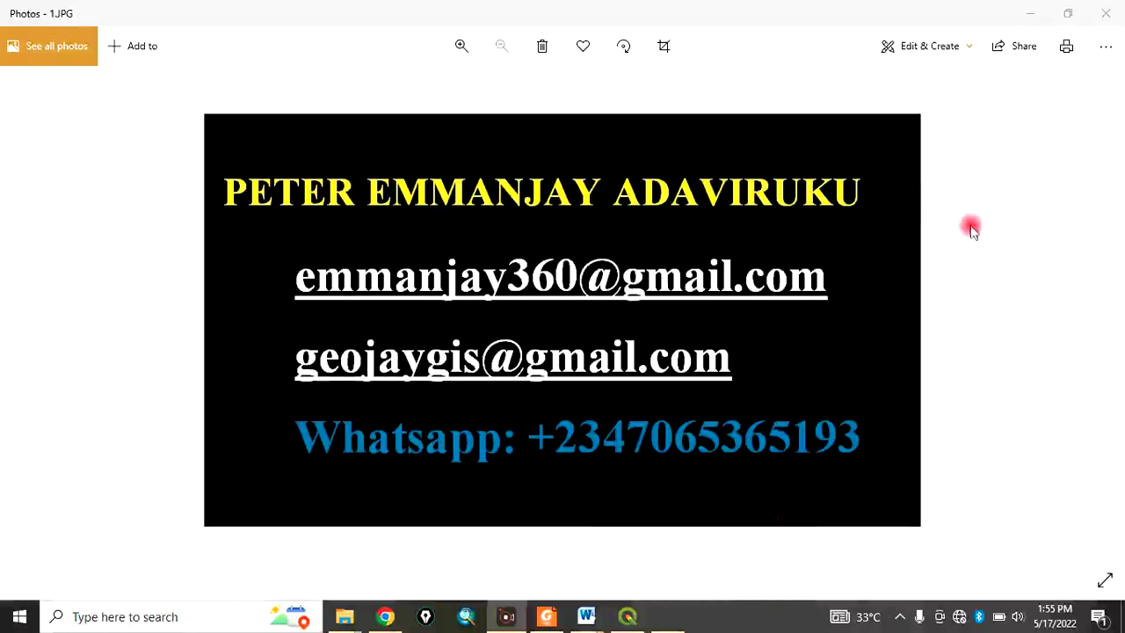
Advance the Windows Photos intro slides to the subscribe image, then switch to the empty QGIS project.
left_click(1076, 327)
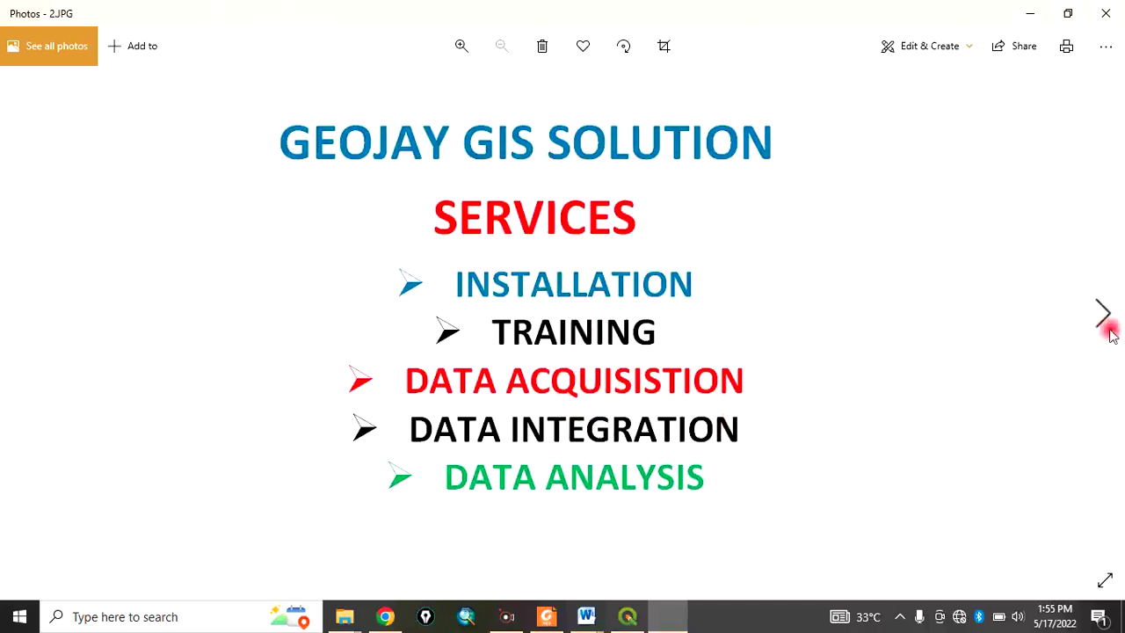
left_click(1103, 315)
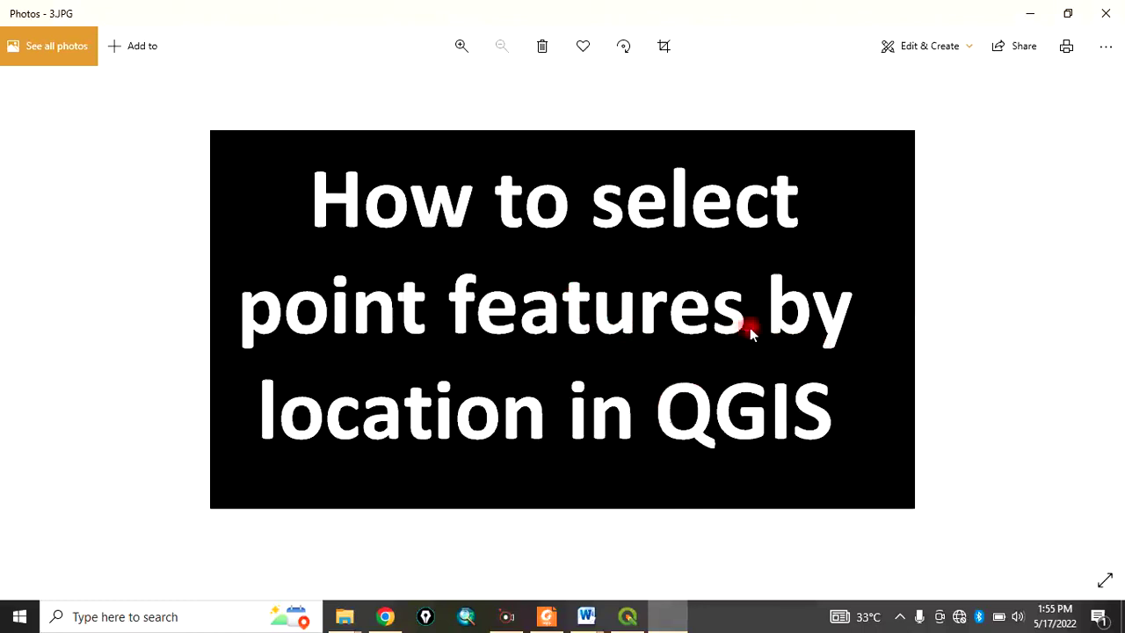
left_click(1104, 312)
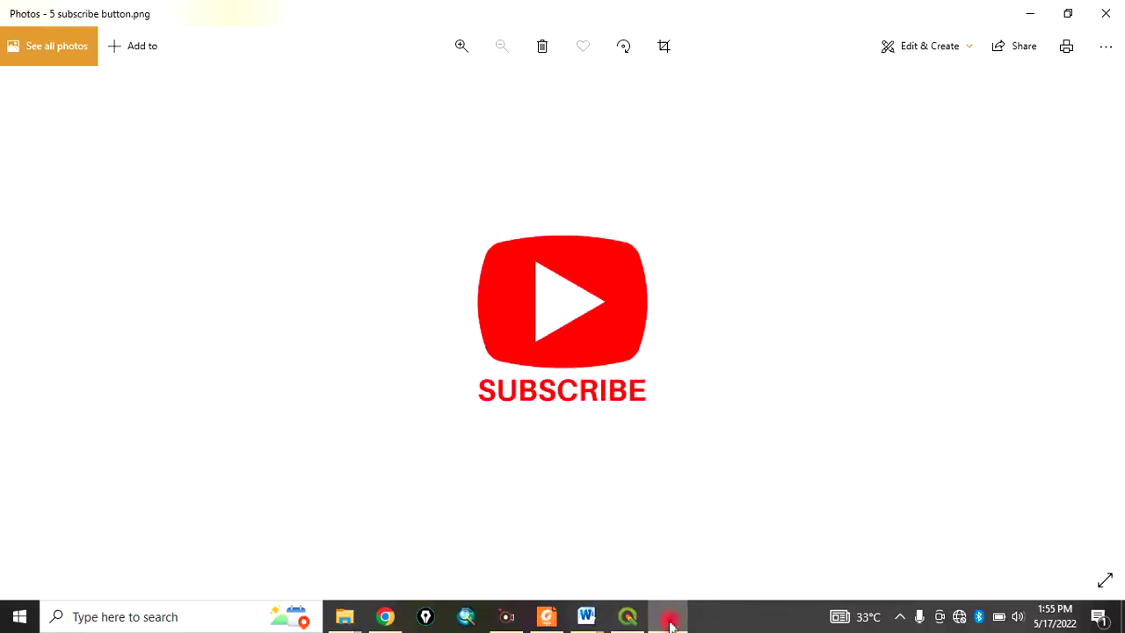
left_click(619, 617)
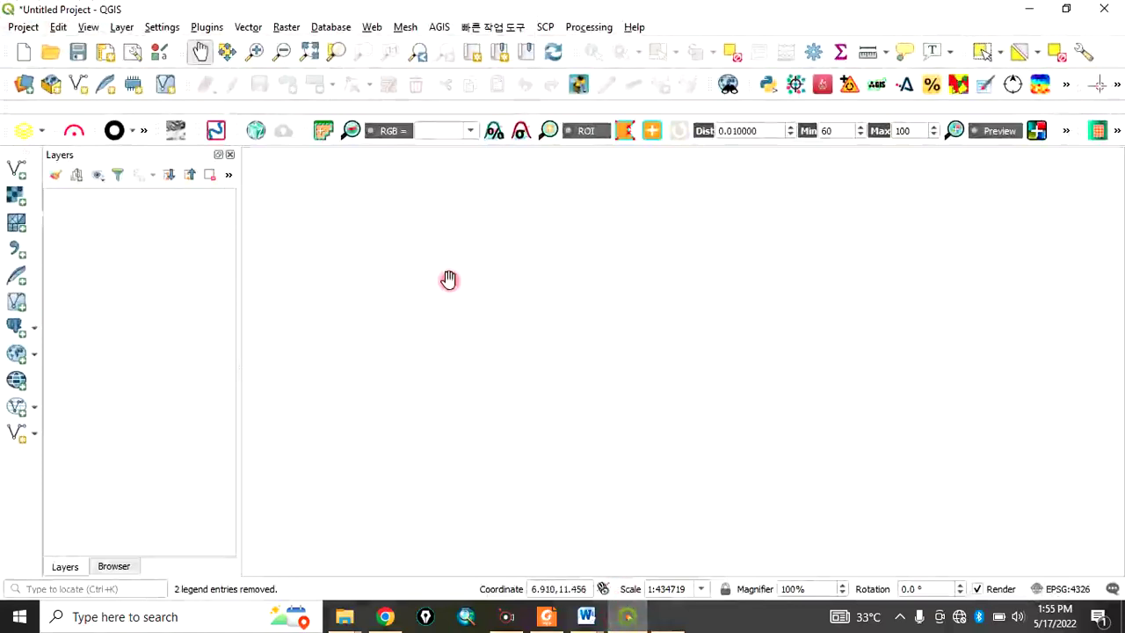
Choose Giwa.shp and schools.shp from the Tutorial folder in the vector Data Source Manager.
left_click(16, 172)
left_click(958, 246)
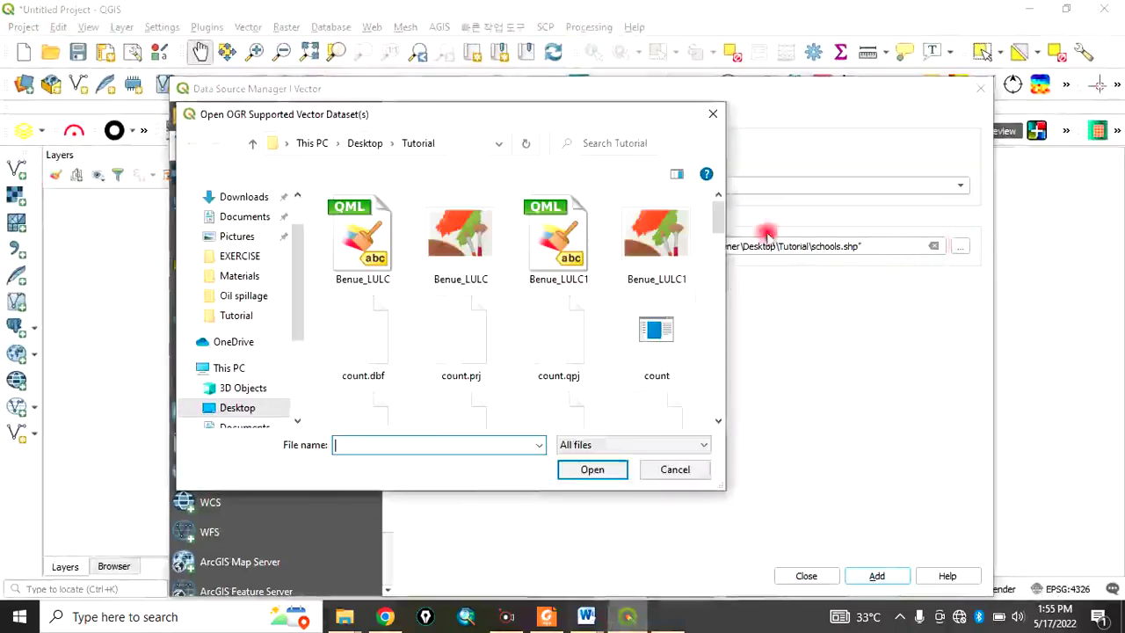
scroll(422, 303, "down", 1)
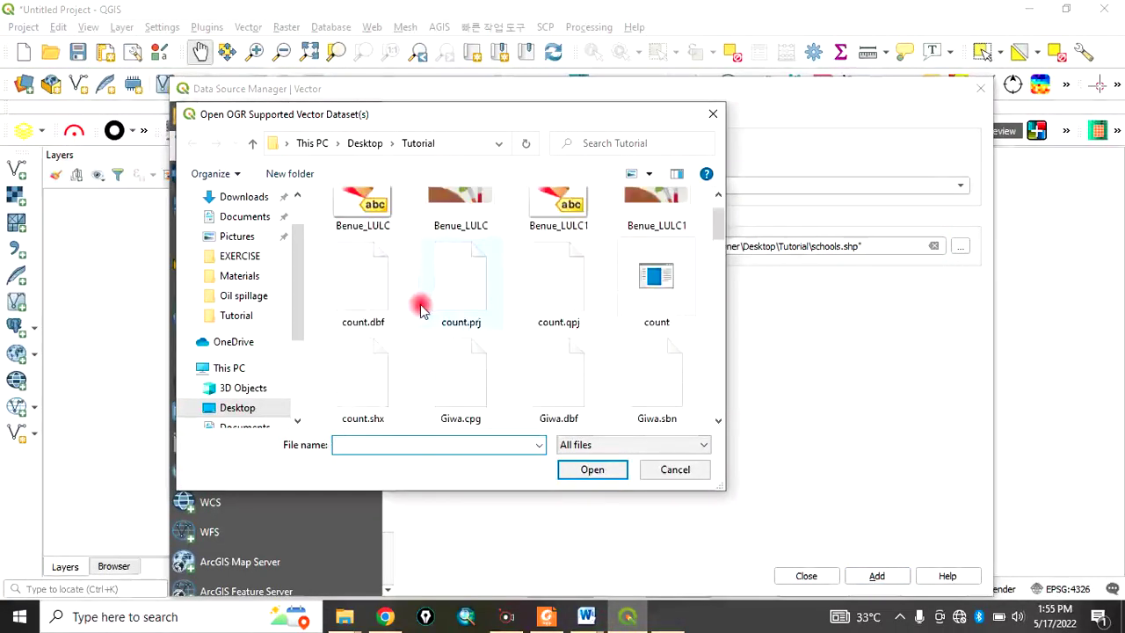
scroll(422, 307, "down", 2)
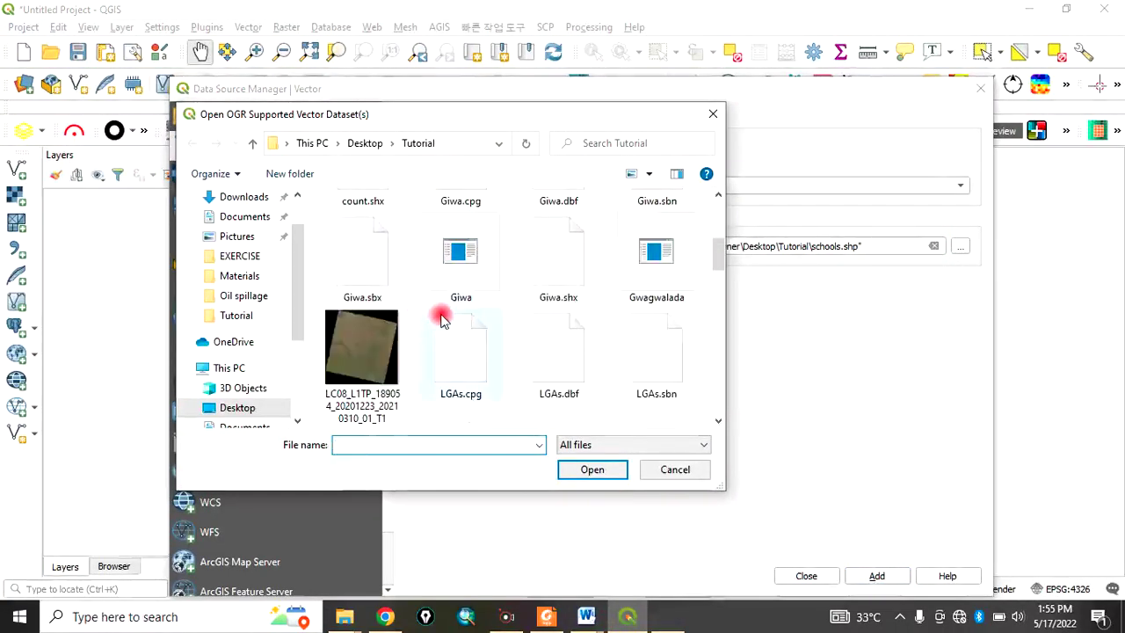
left_click(455, 279)
scroll(478, 290, "down", 8)
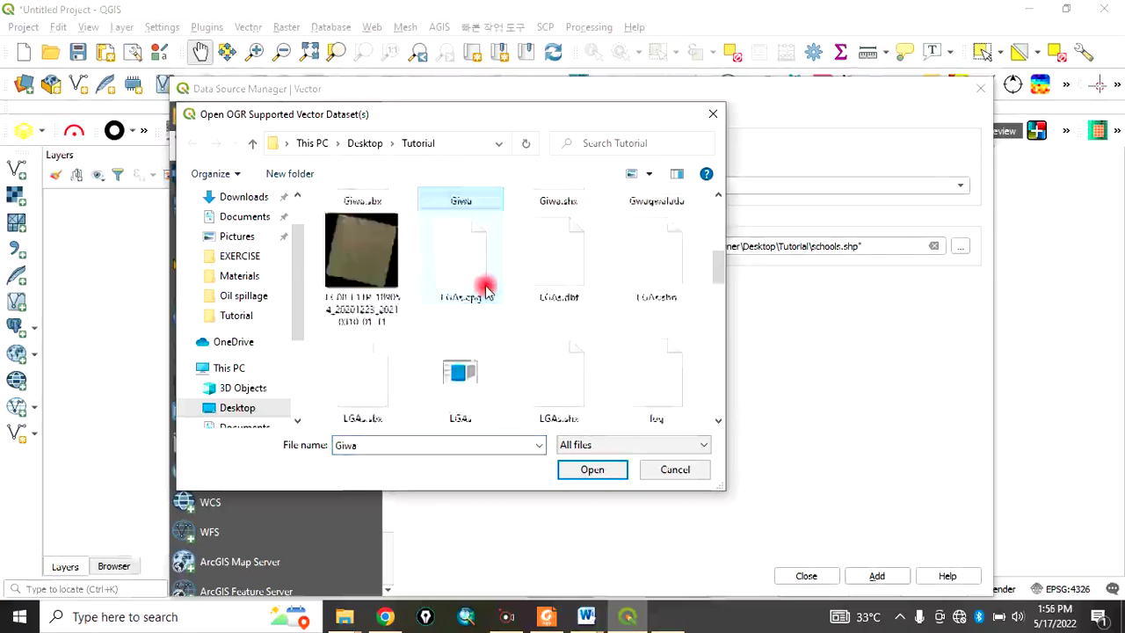
scroll(366, 307, "down", 3)
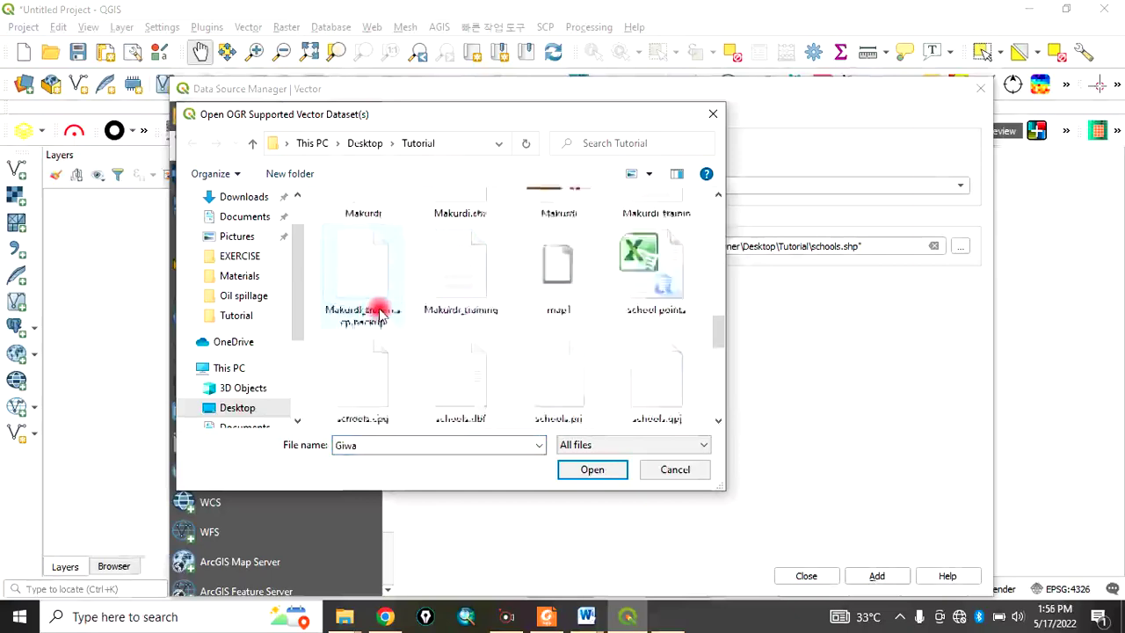
left_click(369, 369, "ctrl")
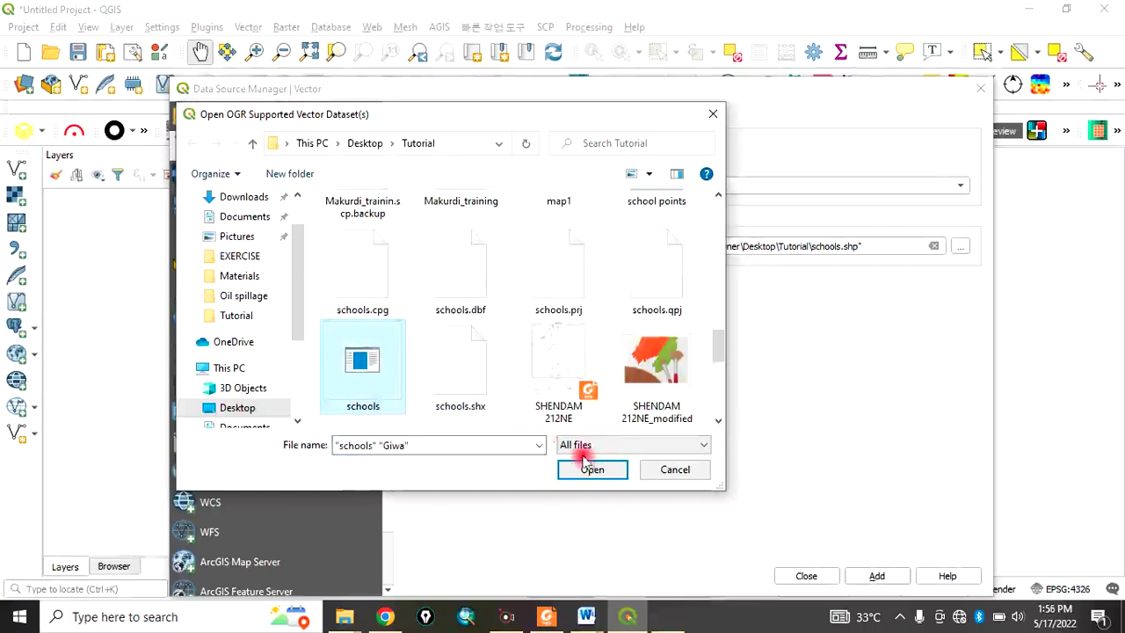
left_click(587, 470)
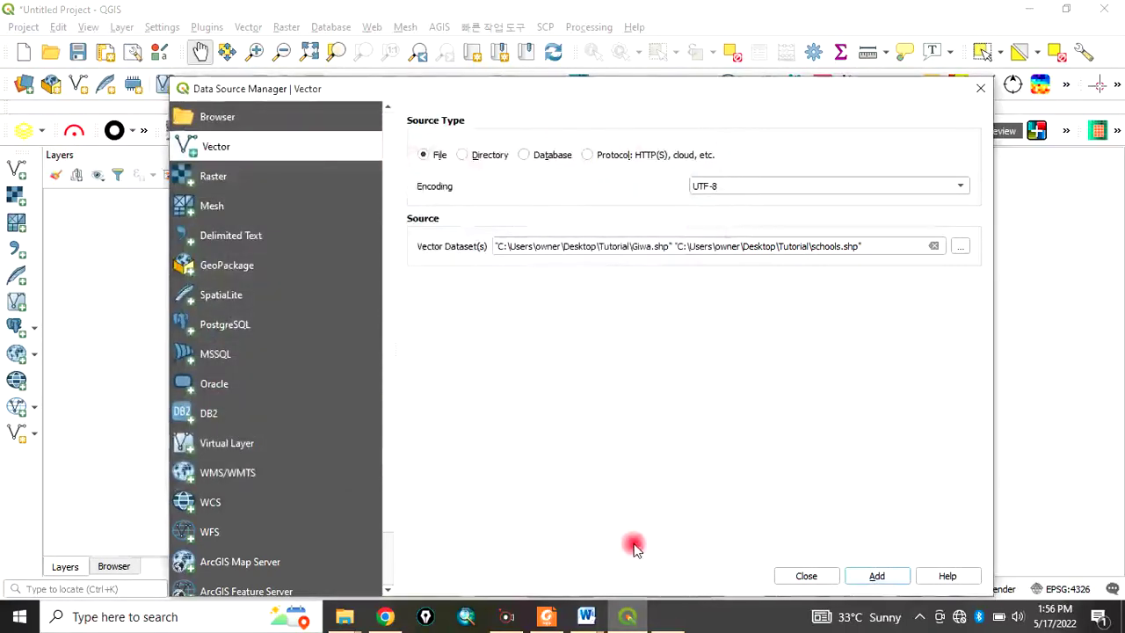
Add Giwa and schools as map layers, dismissing the Python error and closing the manager.
left_click(875, 574)
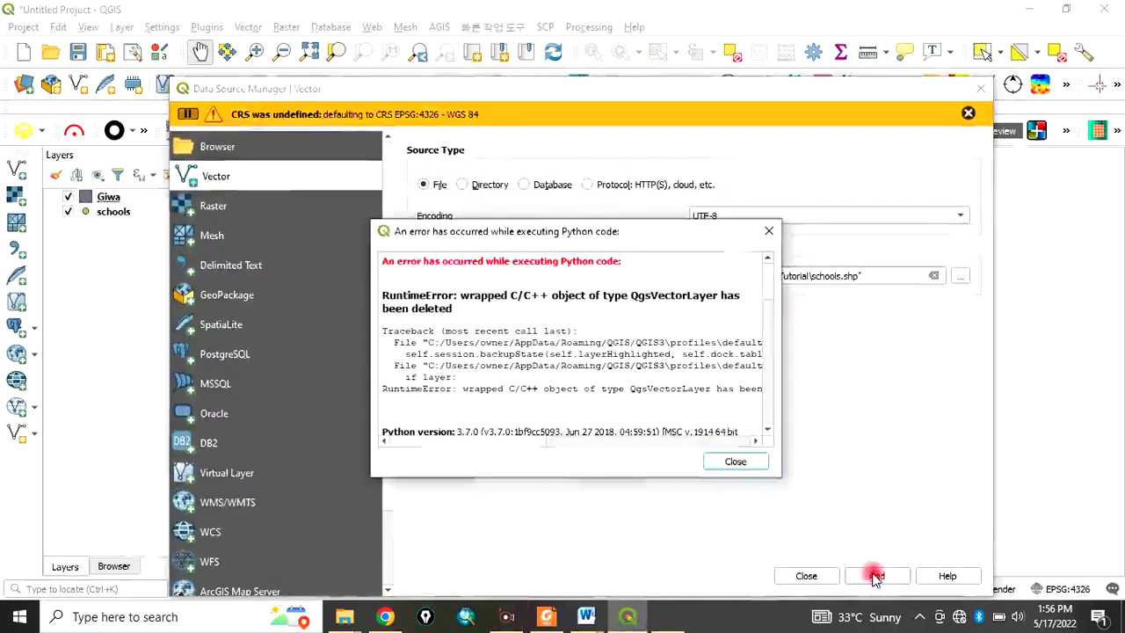
left_click(746, 461)
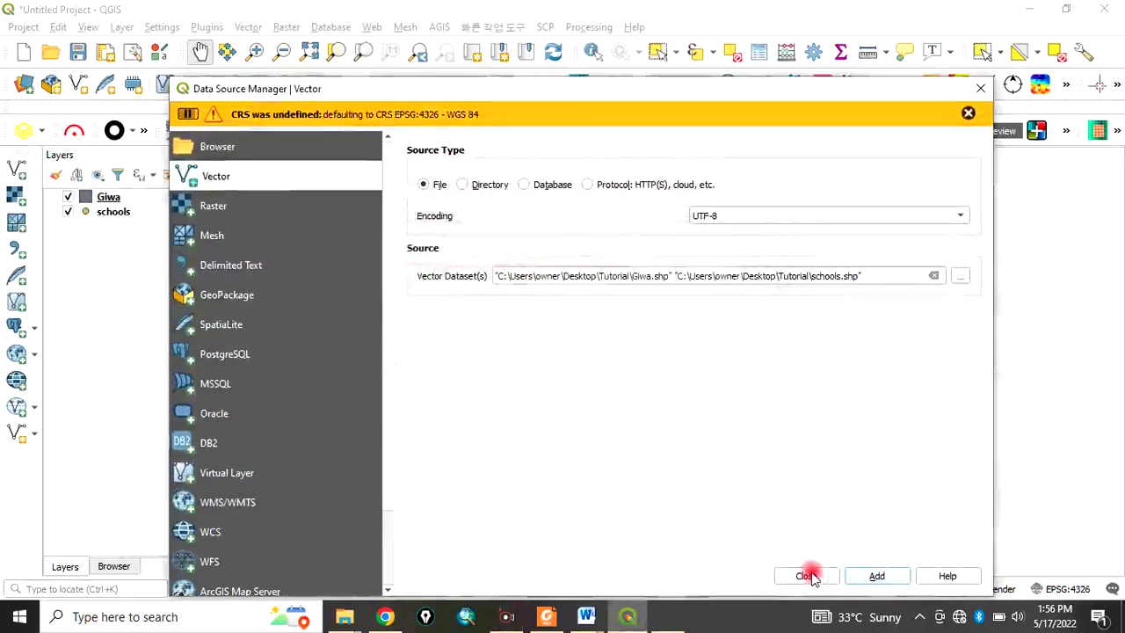
left_click(808, 574)
left_click(132, 202)
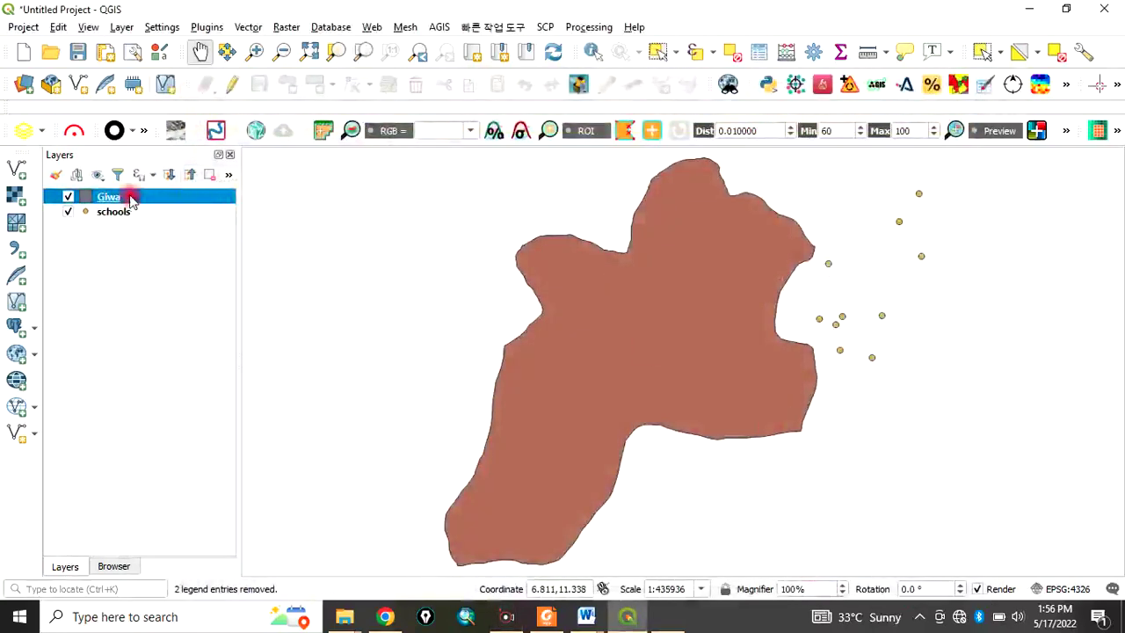
Move Giwa beneath schools in the Layers panel and dismiss the Python error notice.
mouse_move(130, 200)
left_mouse_down()
mouse_move(126, 231)
mouse_move(120, 221)
left_mouse_up()
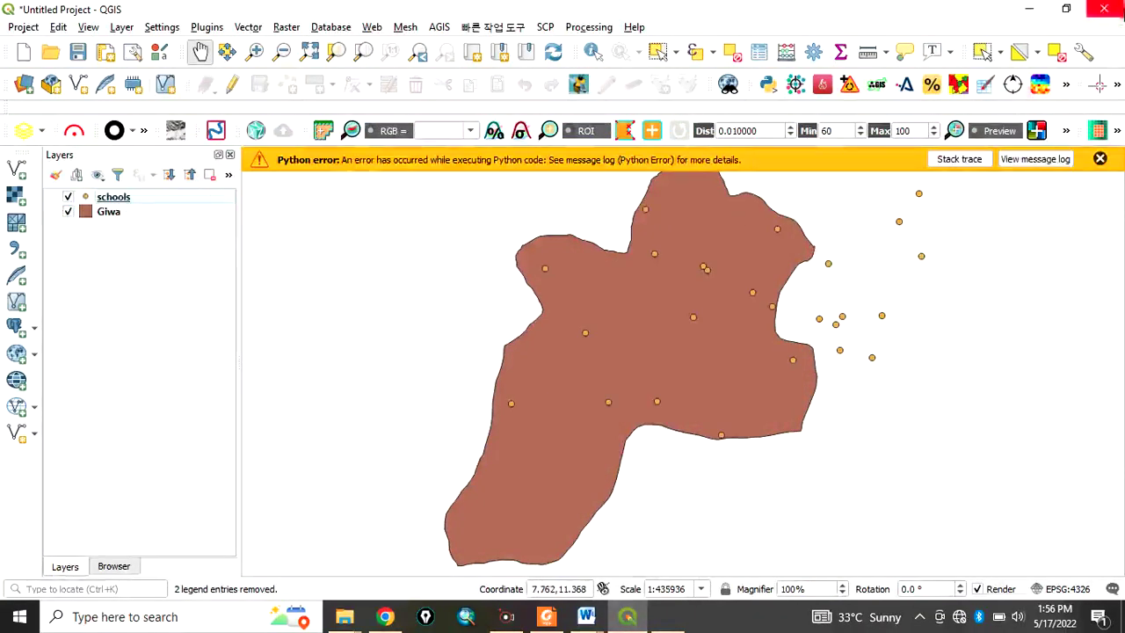
left_click(1100, 160)
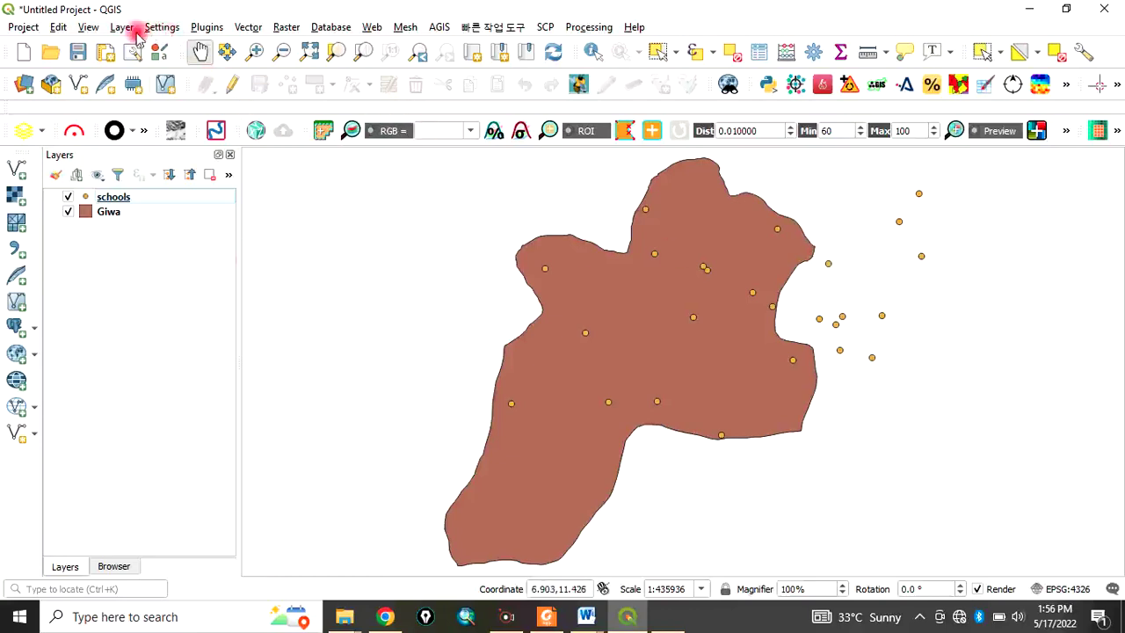
Open Select by Location from the Vector > Research Tools menu.
left_click(248, 27)
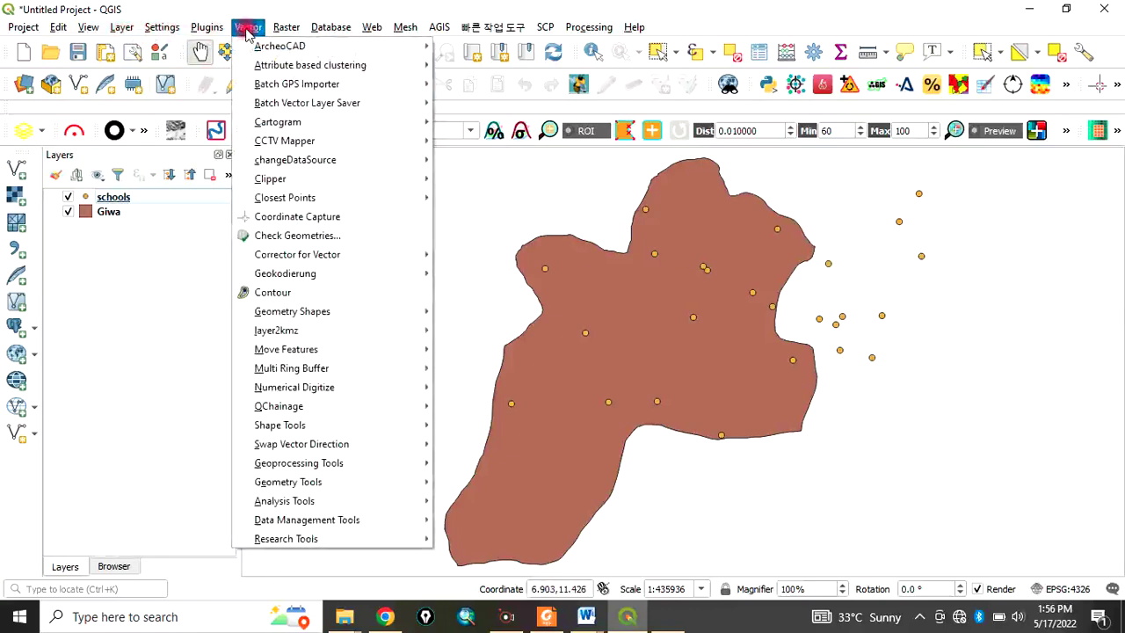
mouse_move(306, 543)
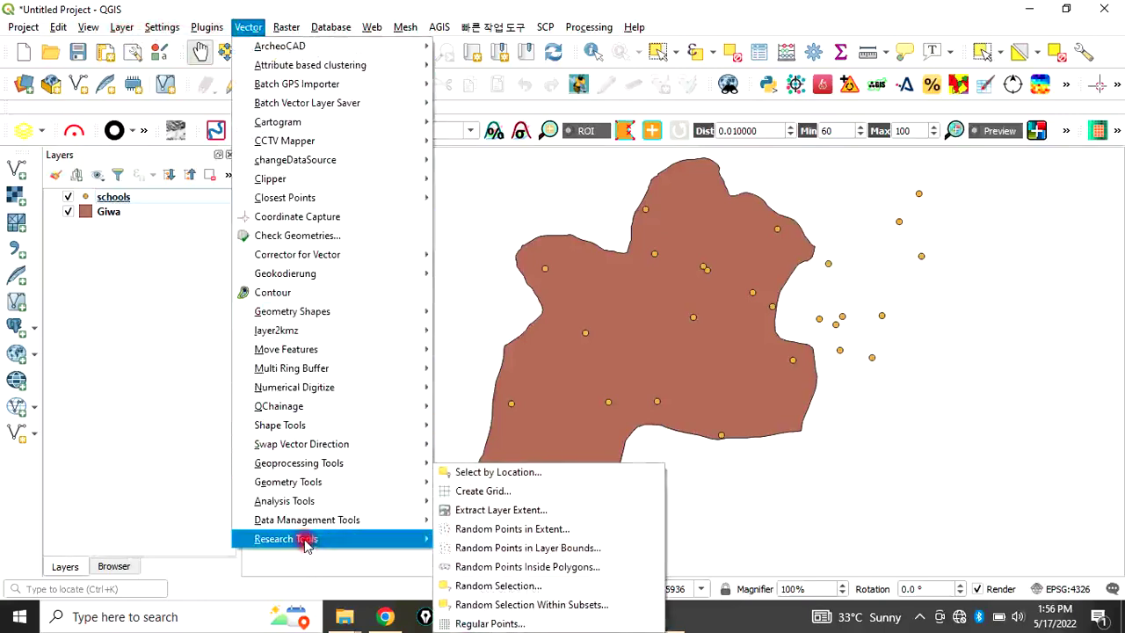
left_click(480, 474)
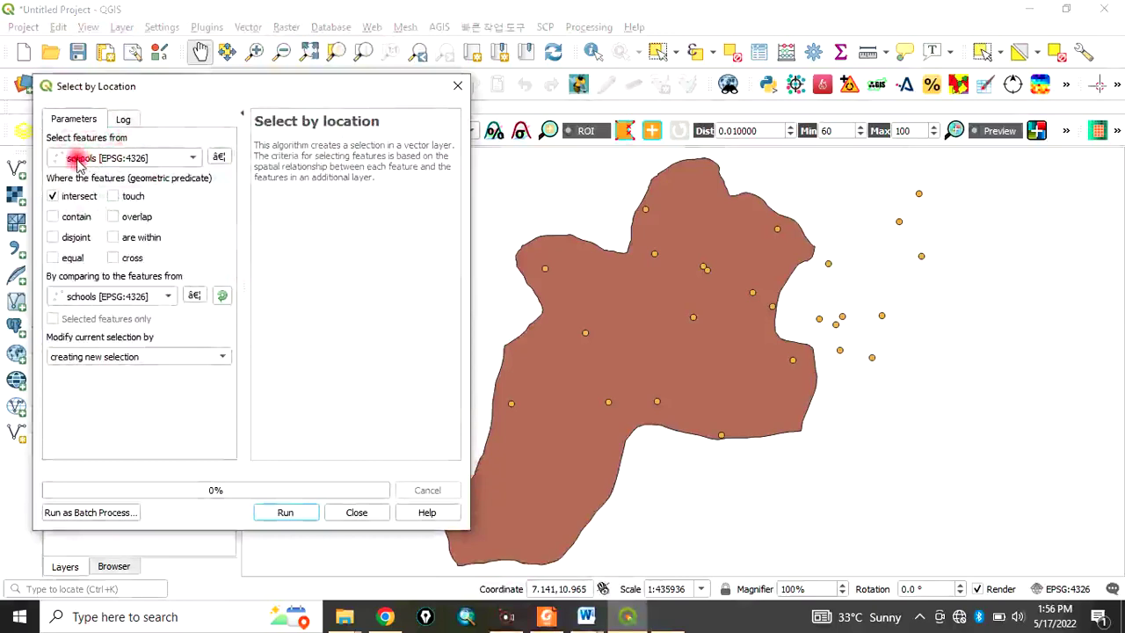
Select the schools features intersecting the Giwa polygon, giving 15 selected schools, then close the tool.
left_click_drag(174, 98, 294, 108)
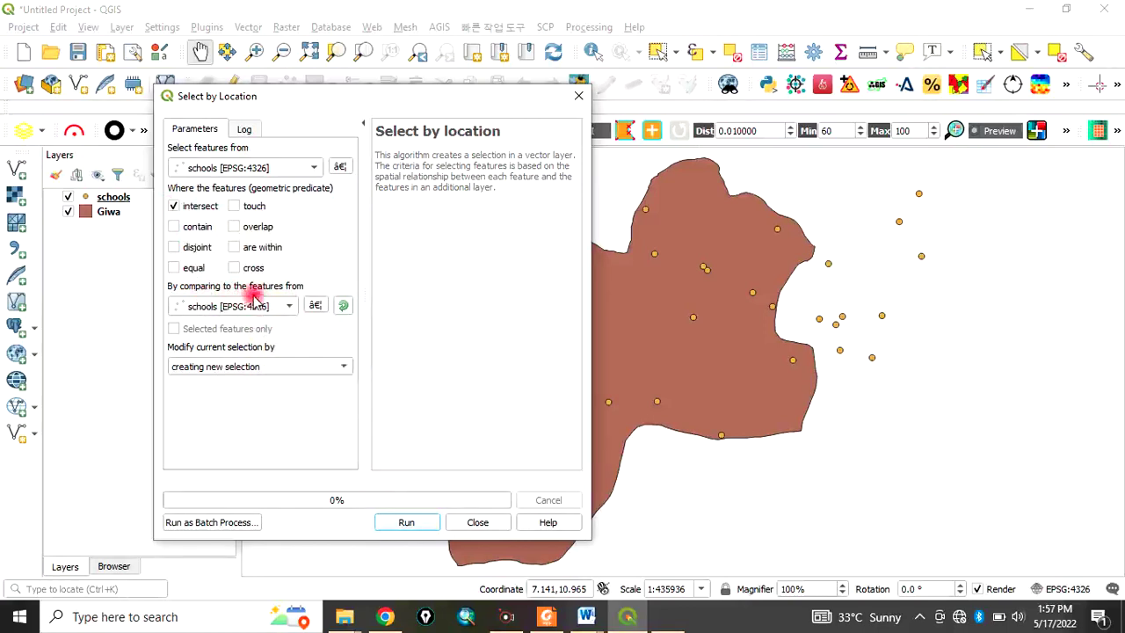
left_click(284, 308)
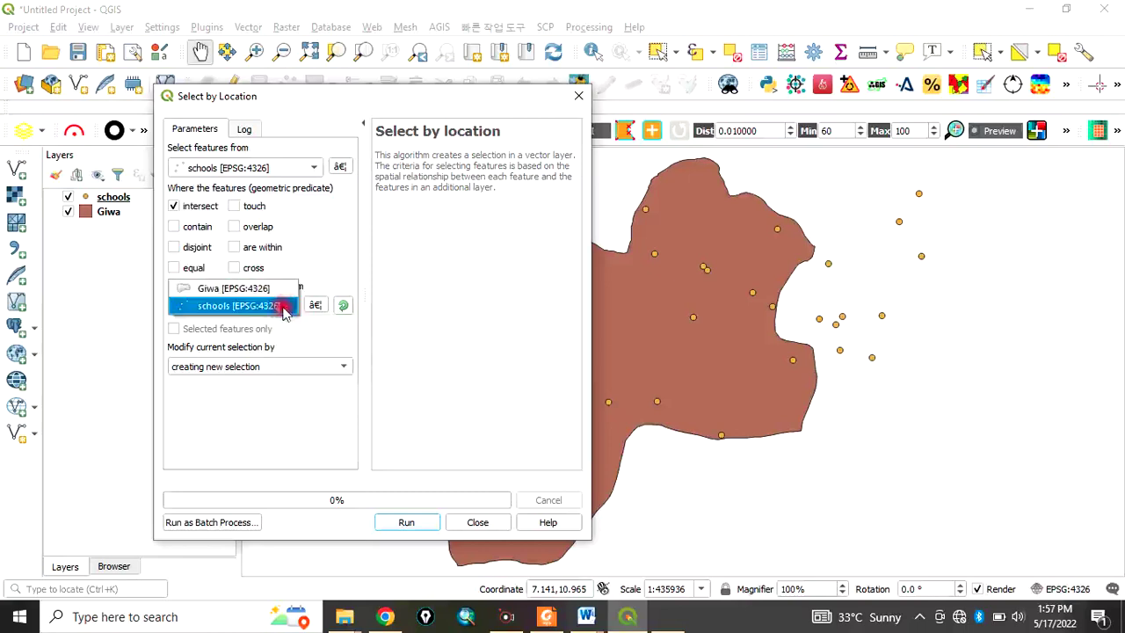
left_click(229, 290)
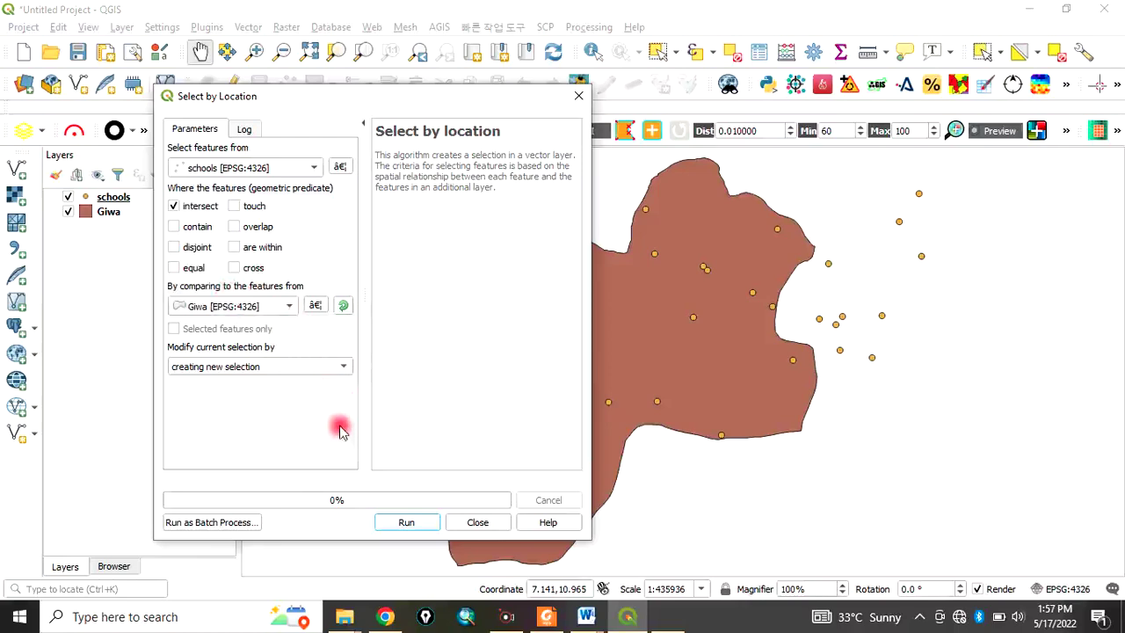
left_click_drag(404, 103, 358, 78)
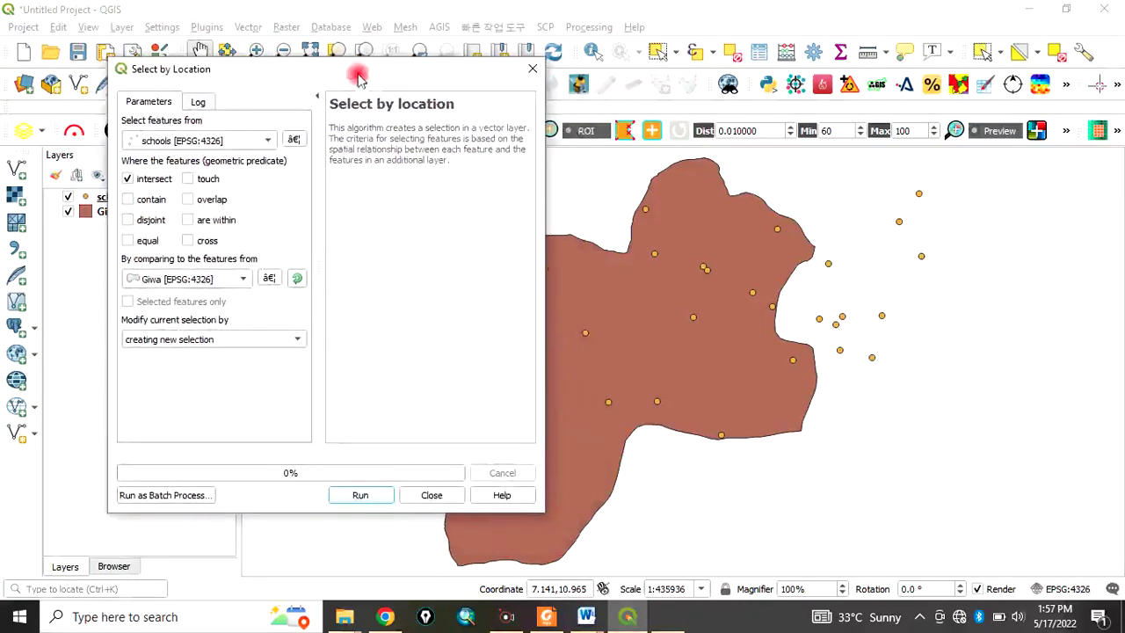
left_click(356, 497)
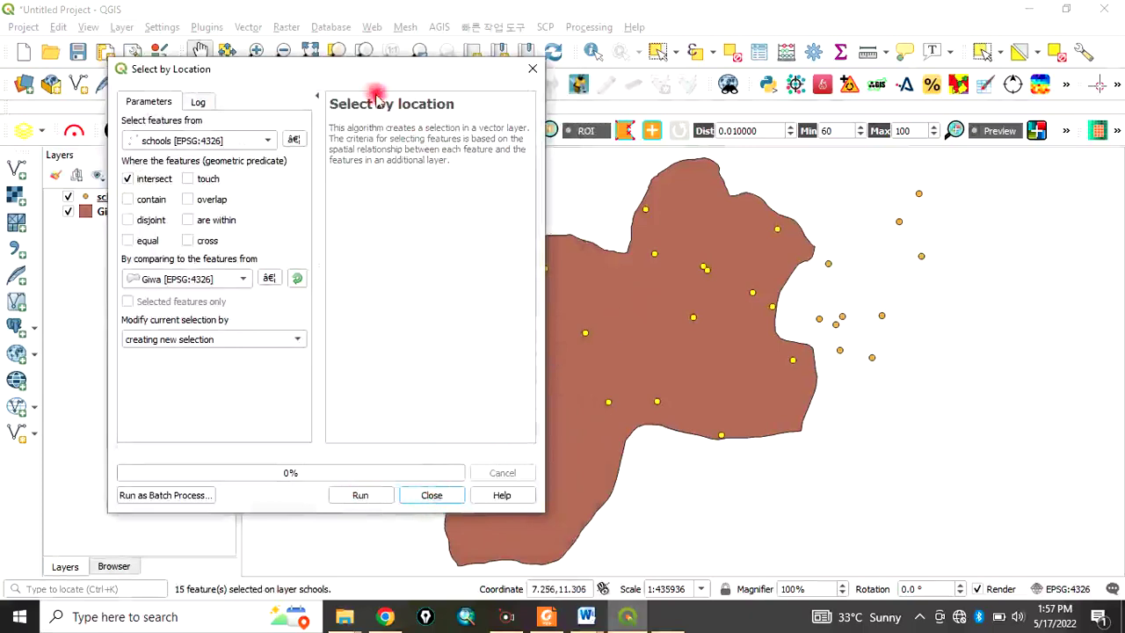
left_click_drag(371, 63, 242, 77)
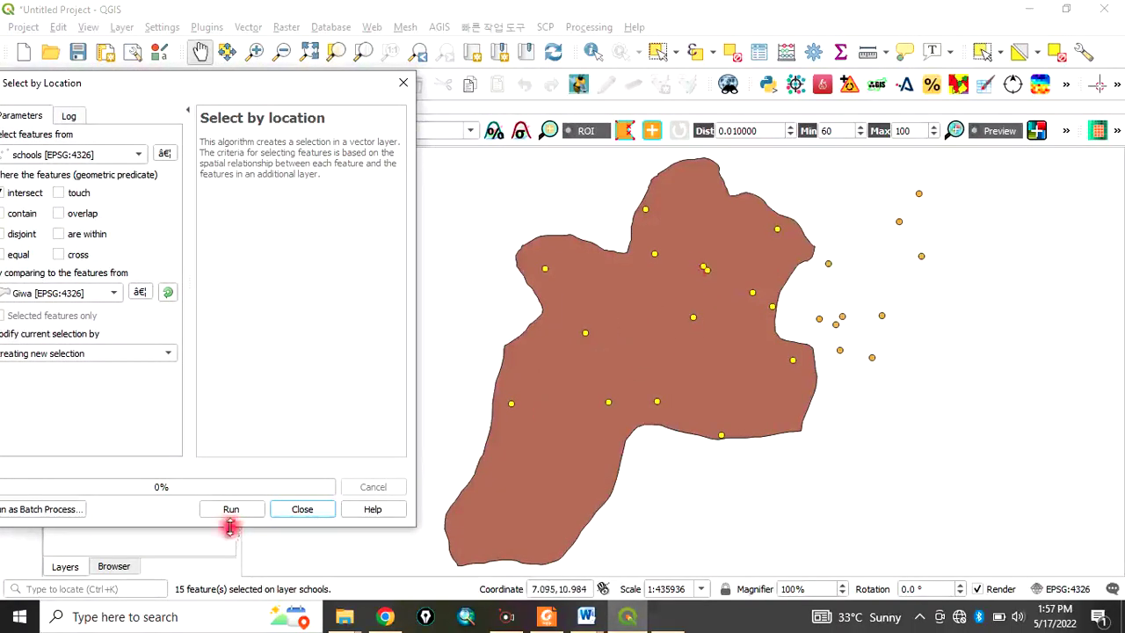
left_click(301, 510)
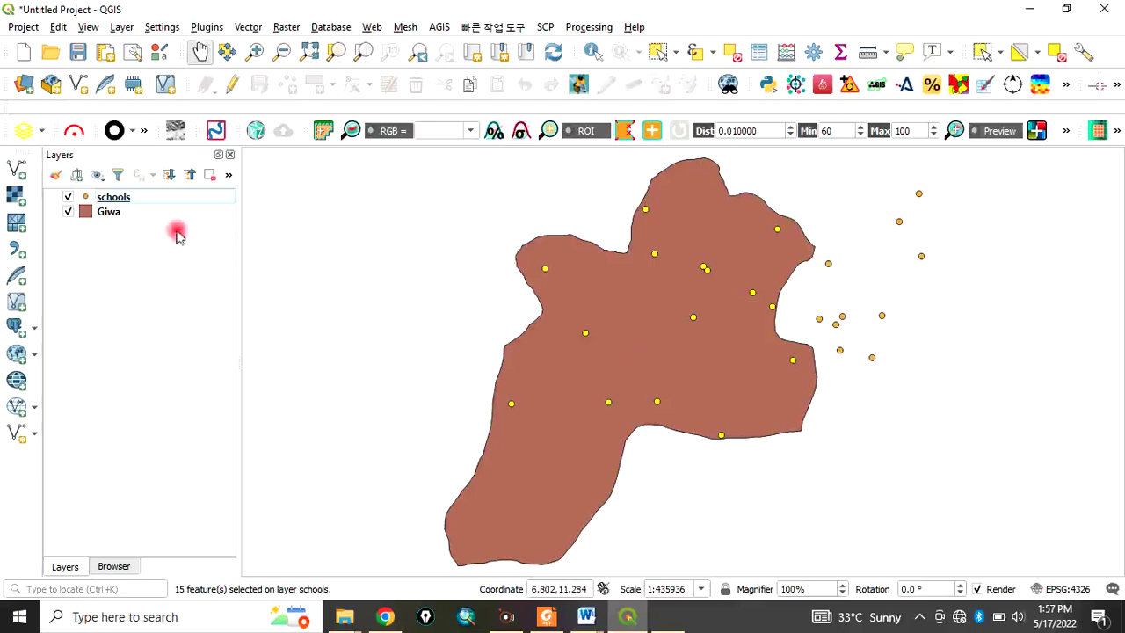
Choose Export > Save Selected Features As for the schools layer.
right_click(117, 203)
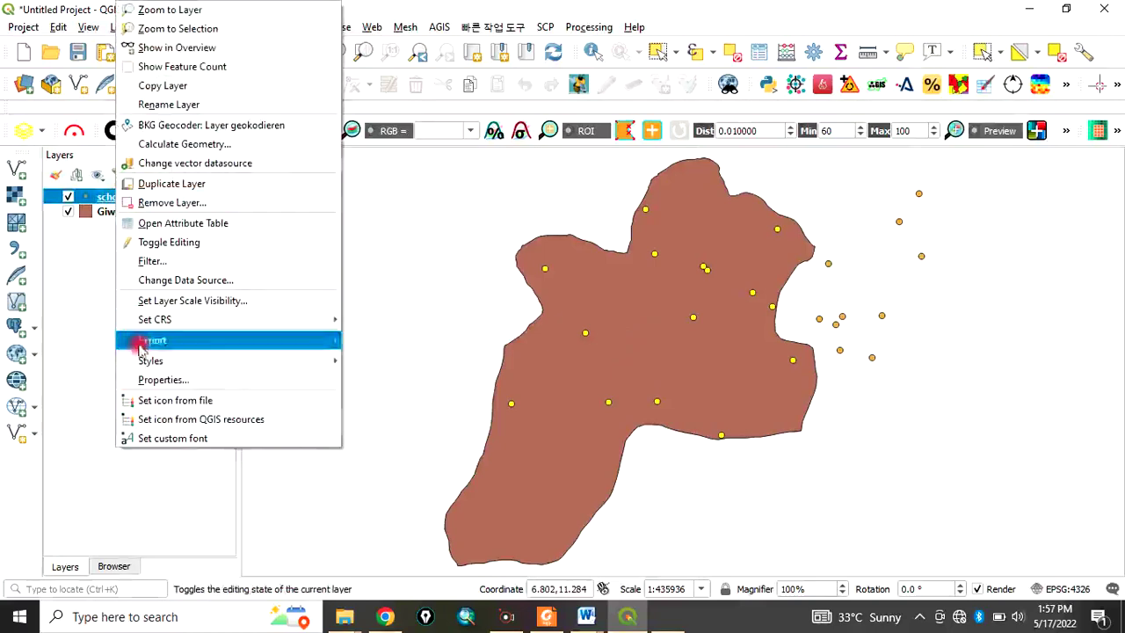
mouse_move(160, 343)
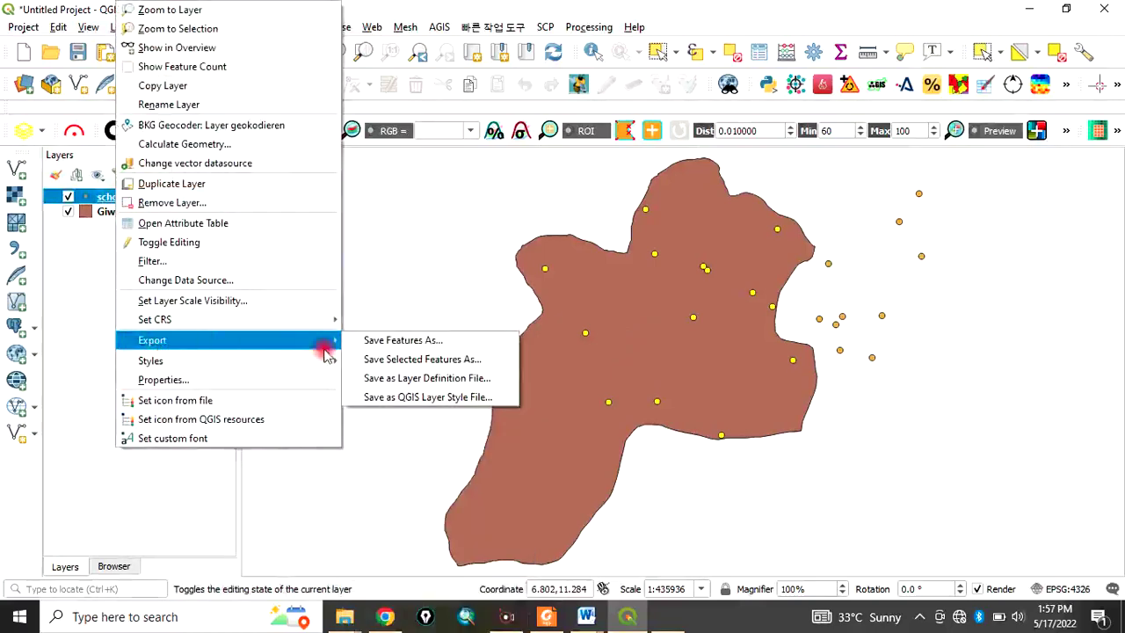
left_click(402, 359)
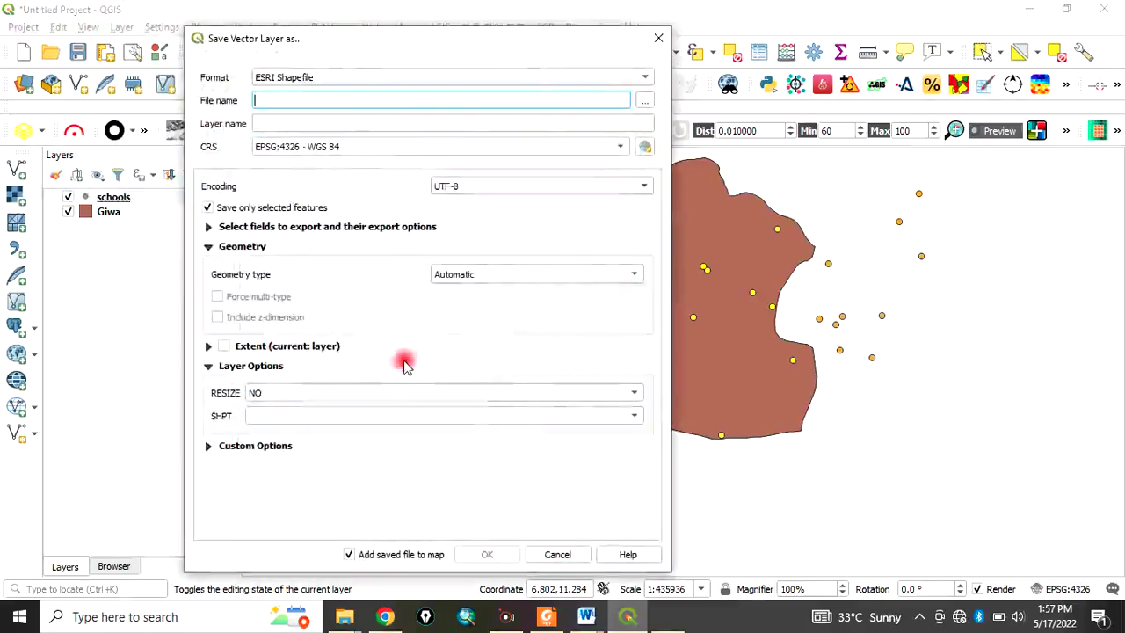
Export the selected schools to selected.shp in the Tutorial folder and add it as a layer.
left_click(644, 102)
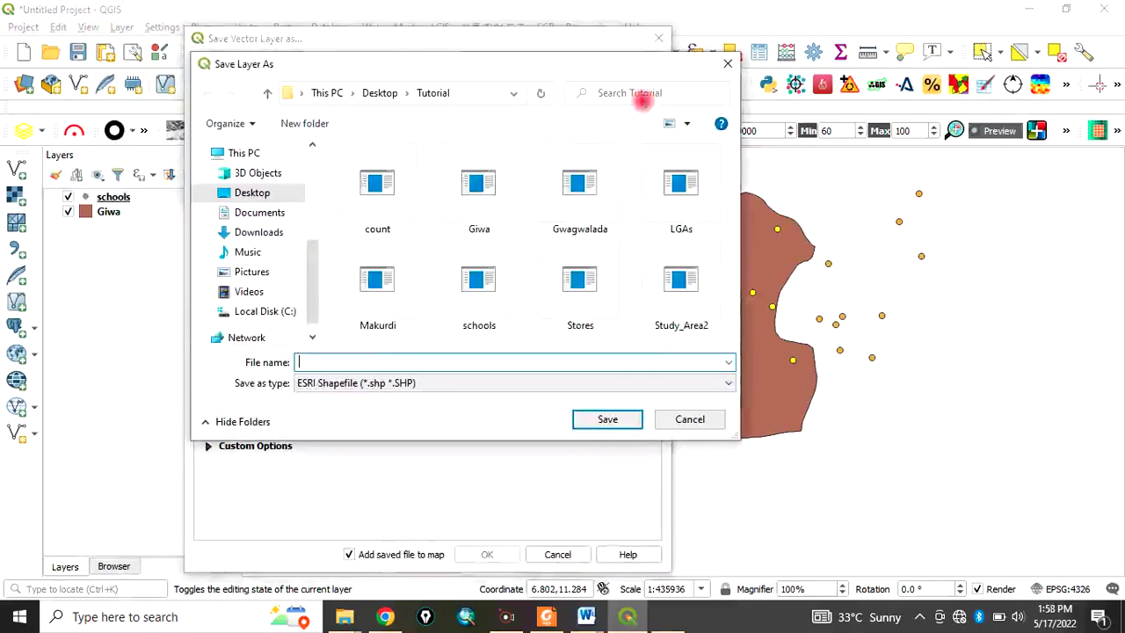
left_click(314, 363)
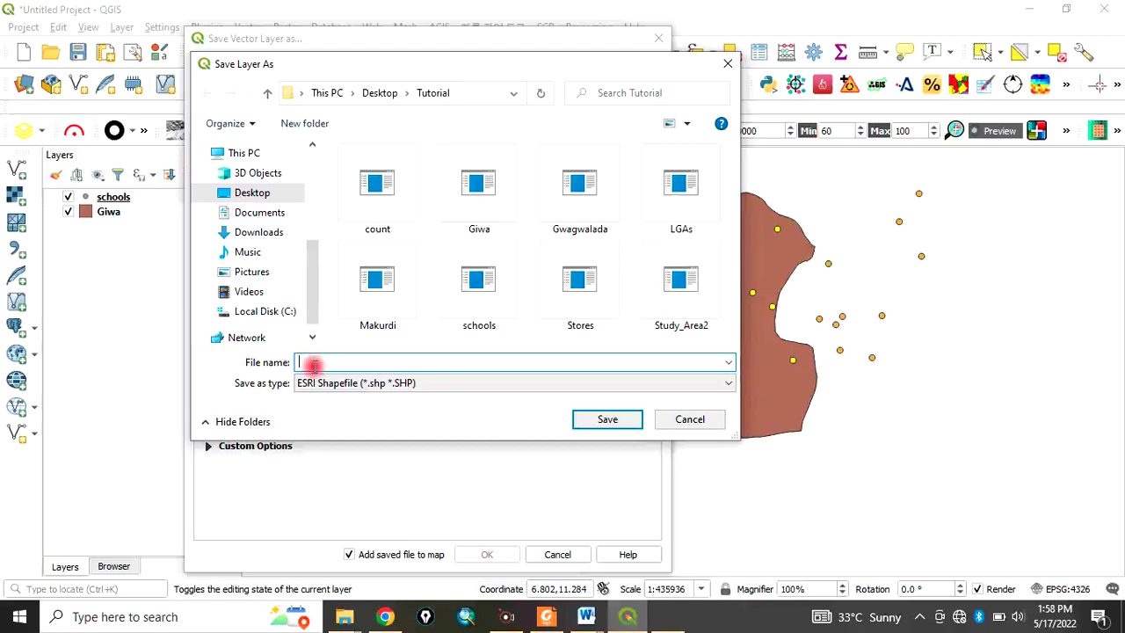
type("sel")
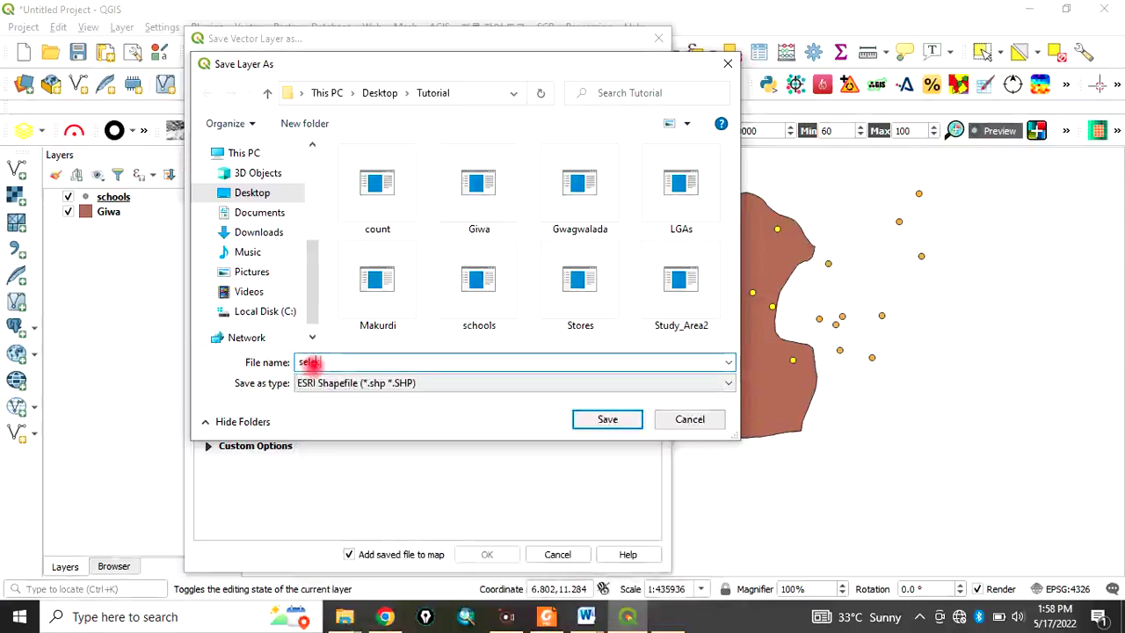
type("ected")
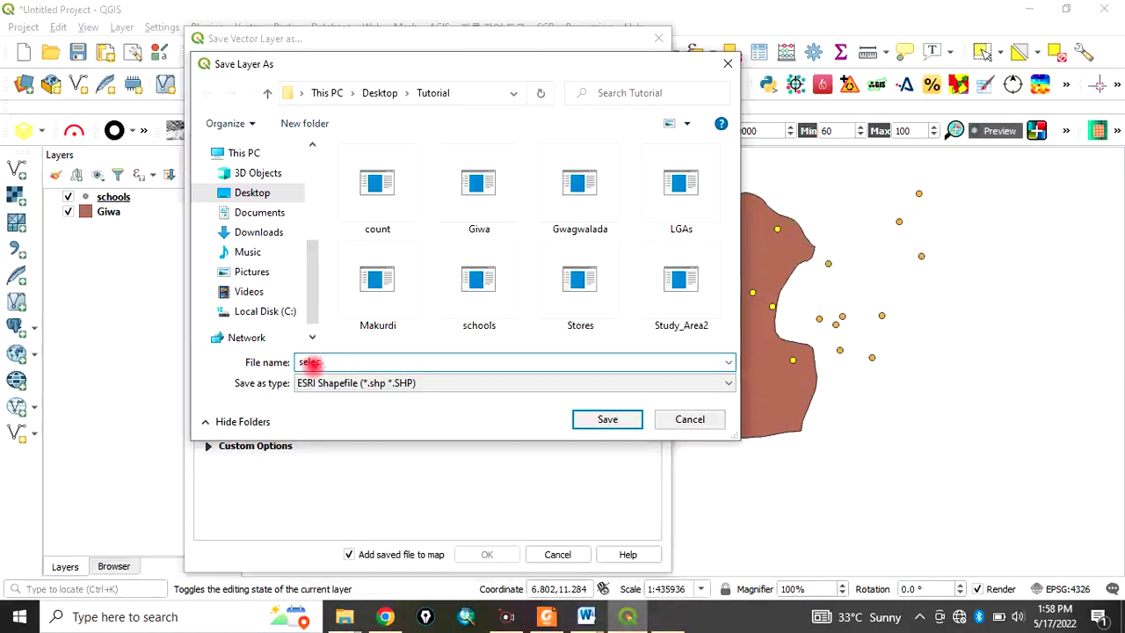
left_click(607, 419)
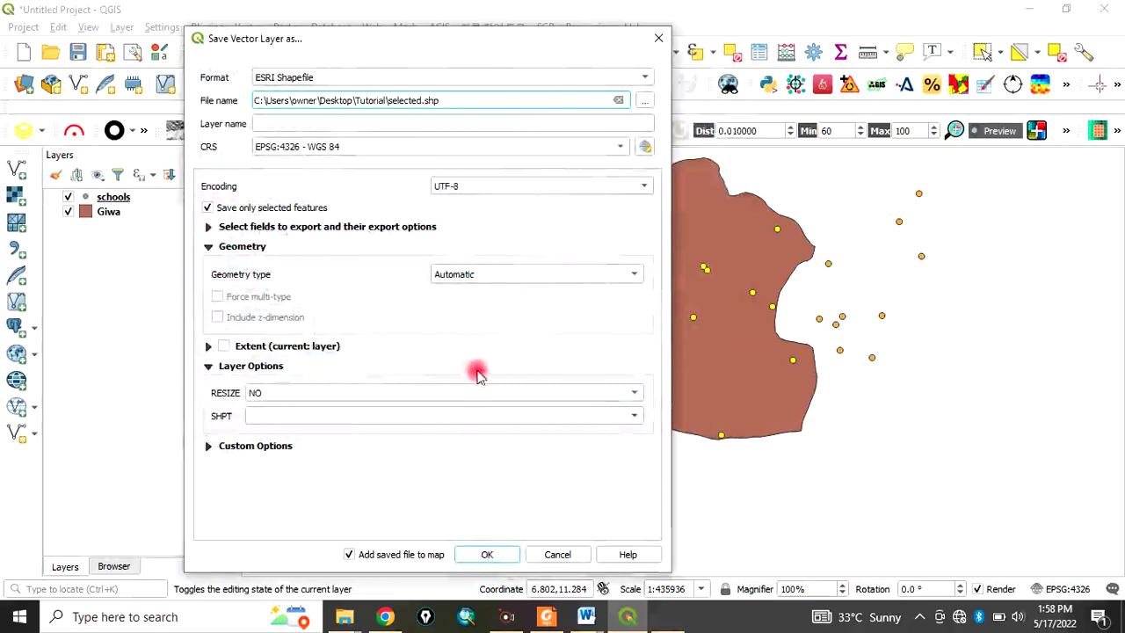
left_click(489, 557)
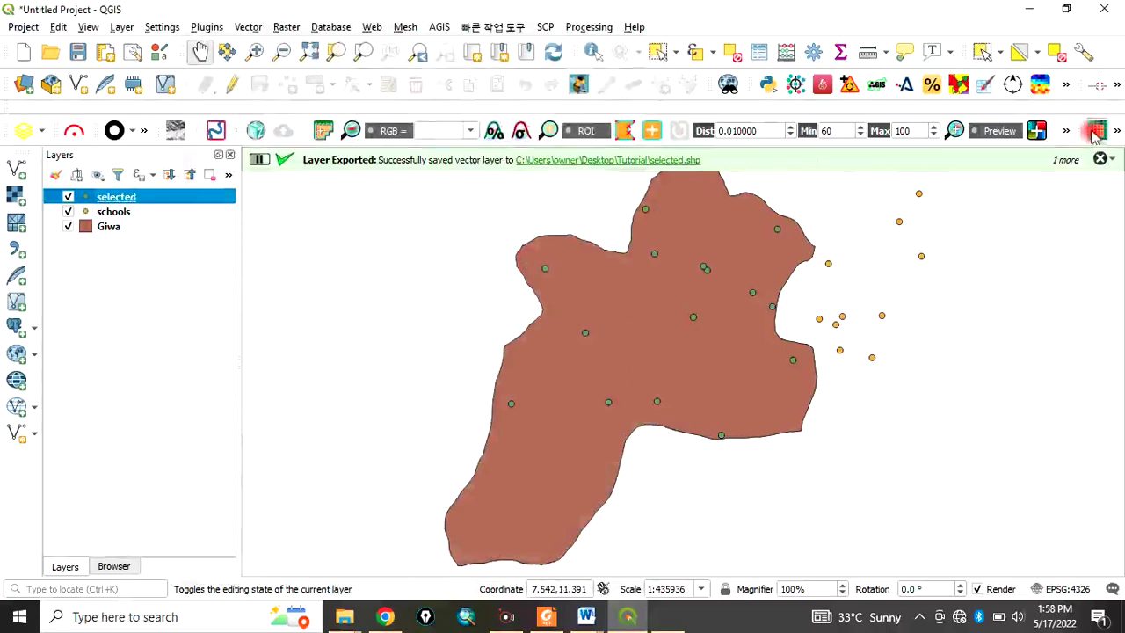
Dismiss the Layer Exported confirmation and the Python error message bars.
left_click(1099, 158)
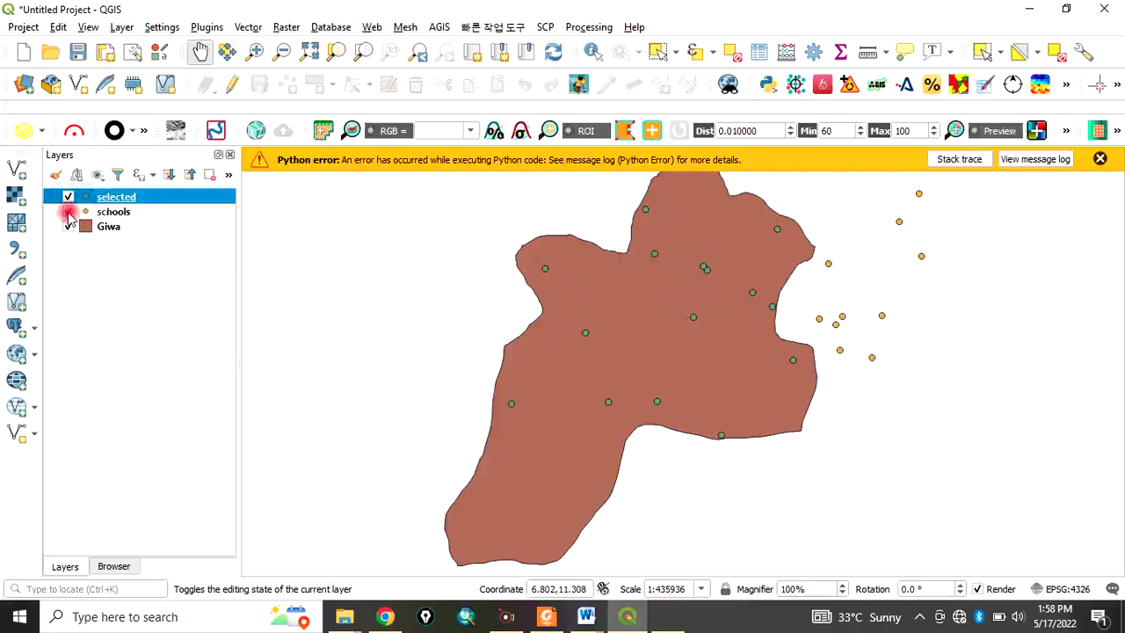
left_click(1100, 157)
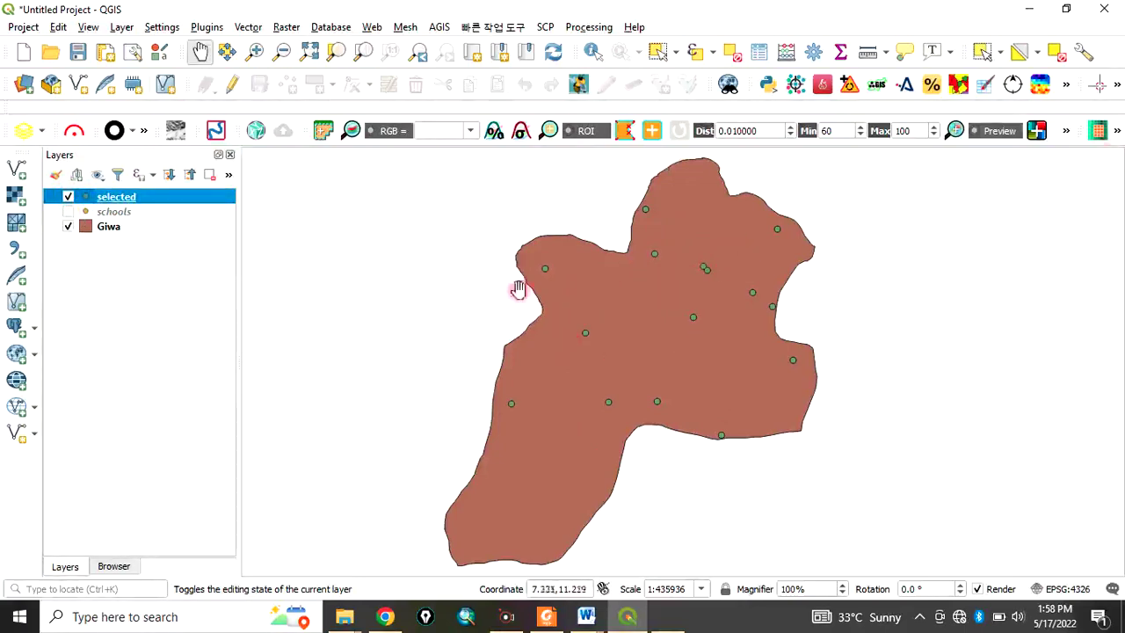
Set the 'selected' layer's simple marker fill colour to red in its Symbology properties.
double_click(89, 201)
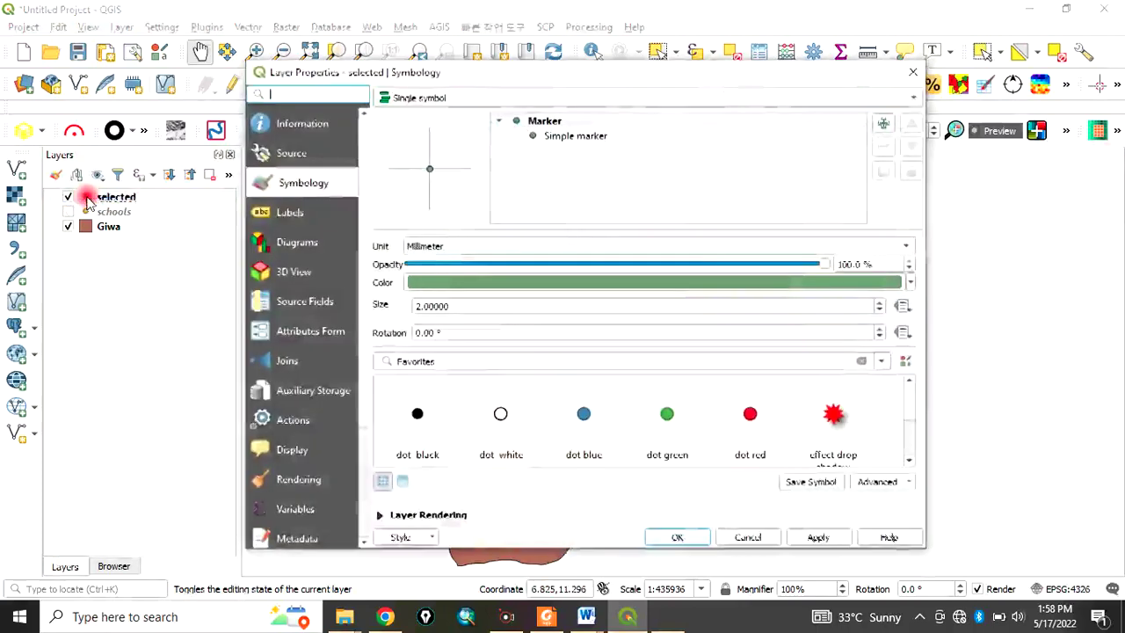
left_click(567, 137)
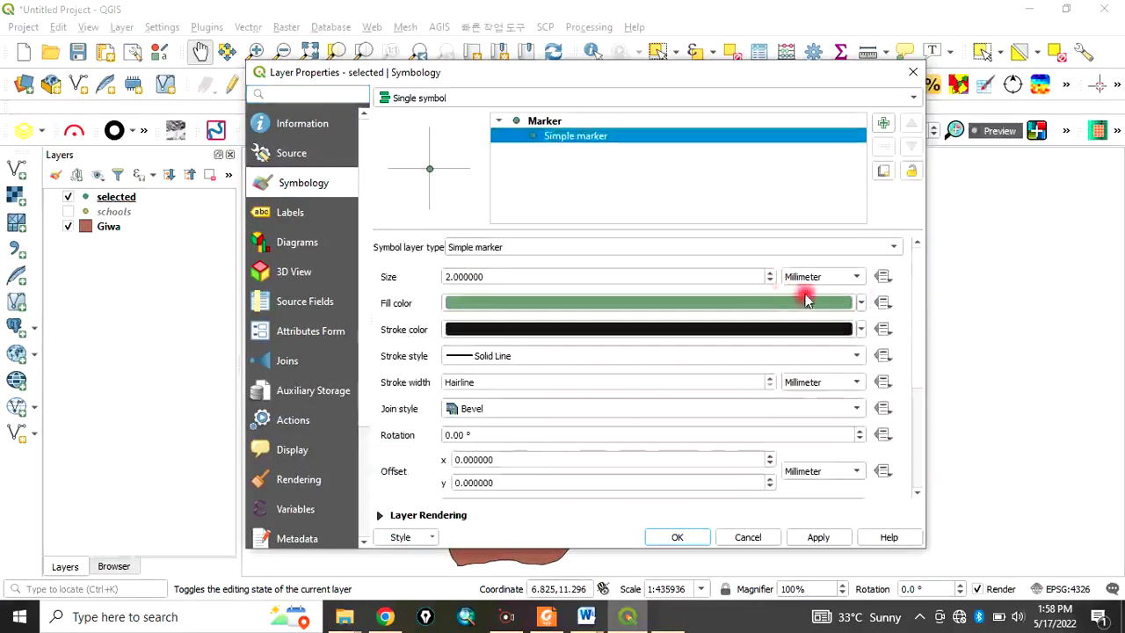
left_click(860, 303)
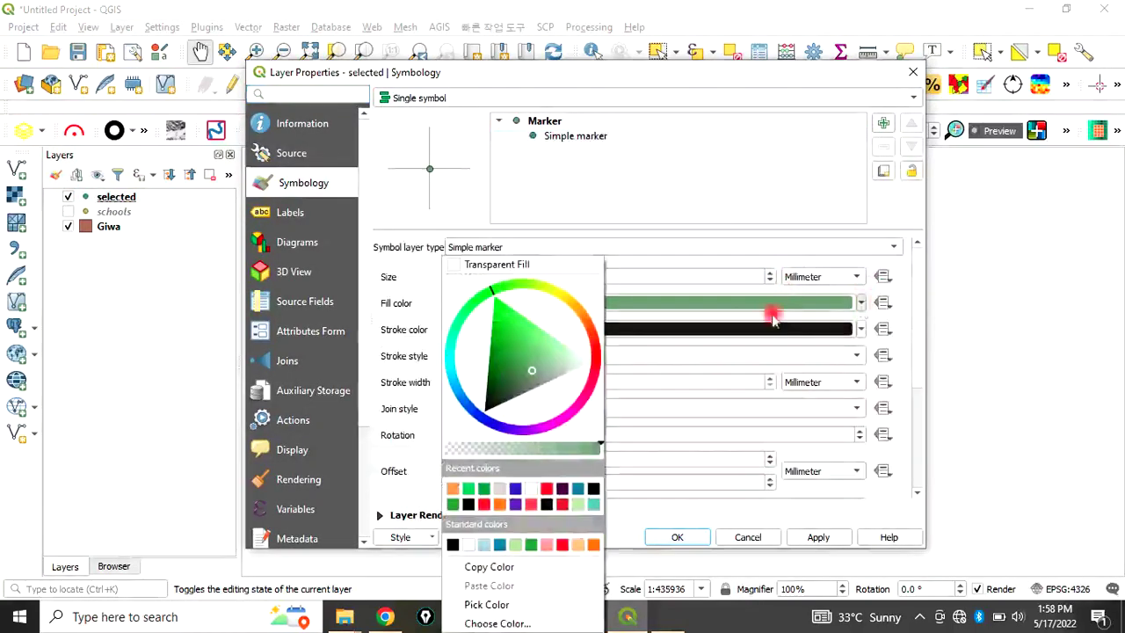
left_click(484, 504)
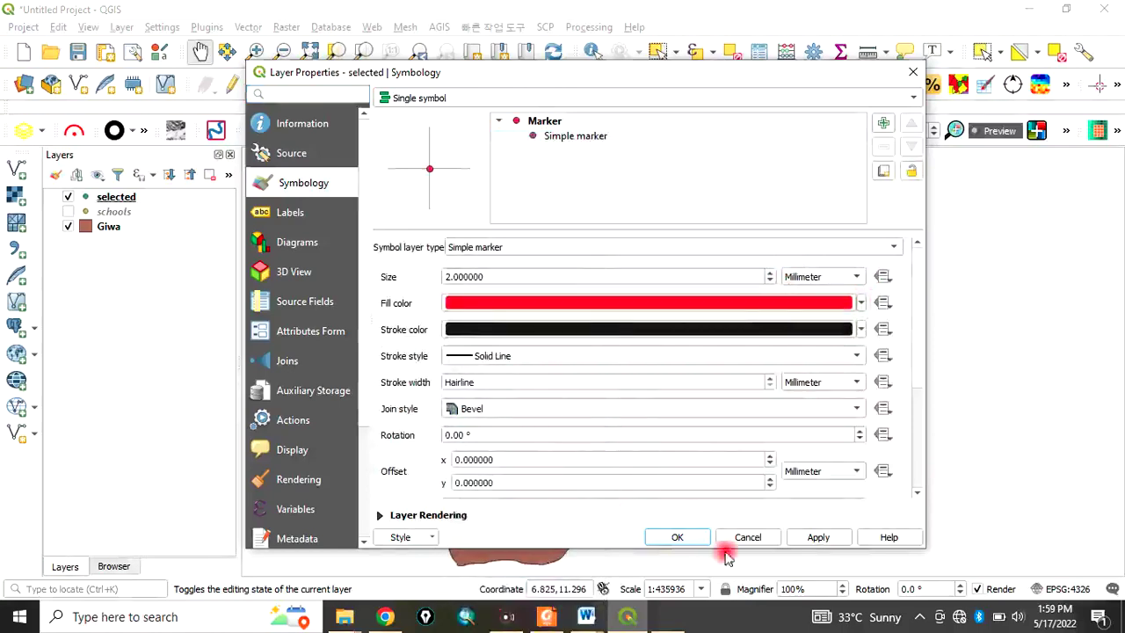